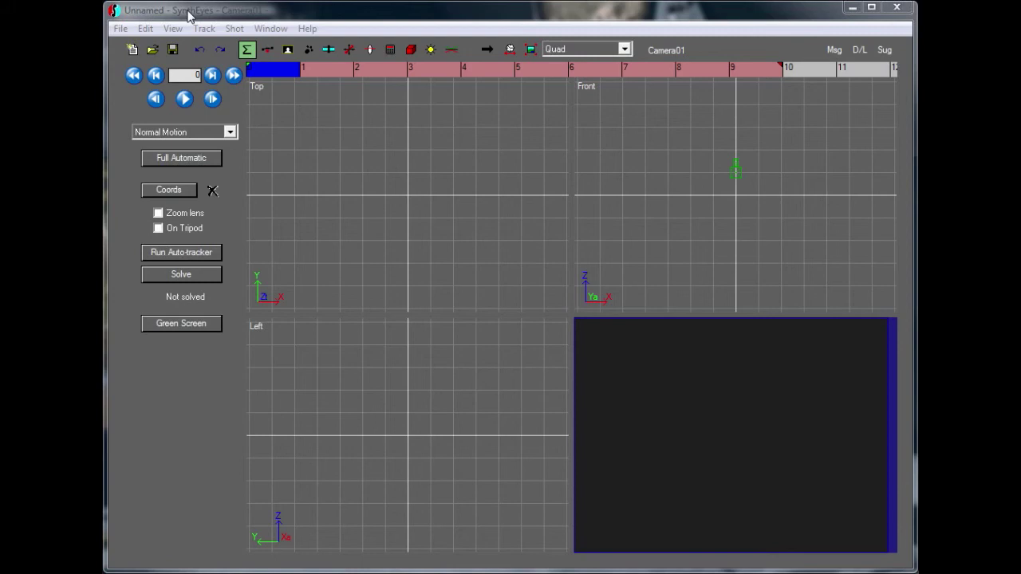
- Start a new single-frame shot from the photo IMG_3211.JPG
left_click(120, 29)
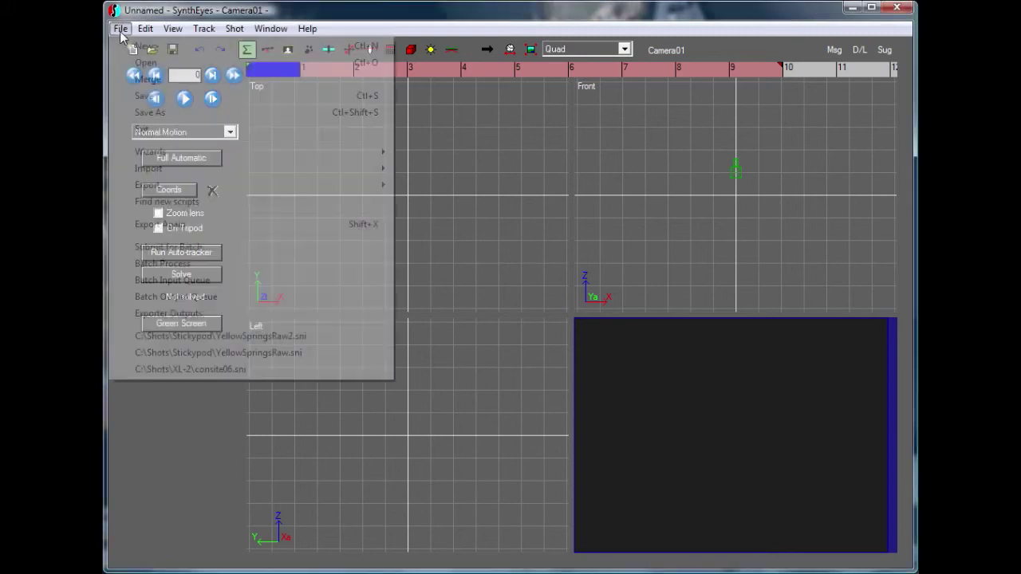
left_click(142, 46)
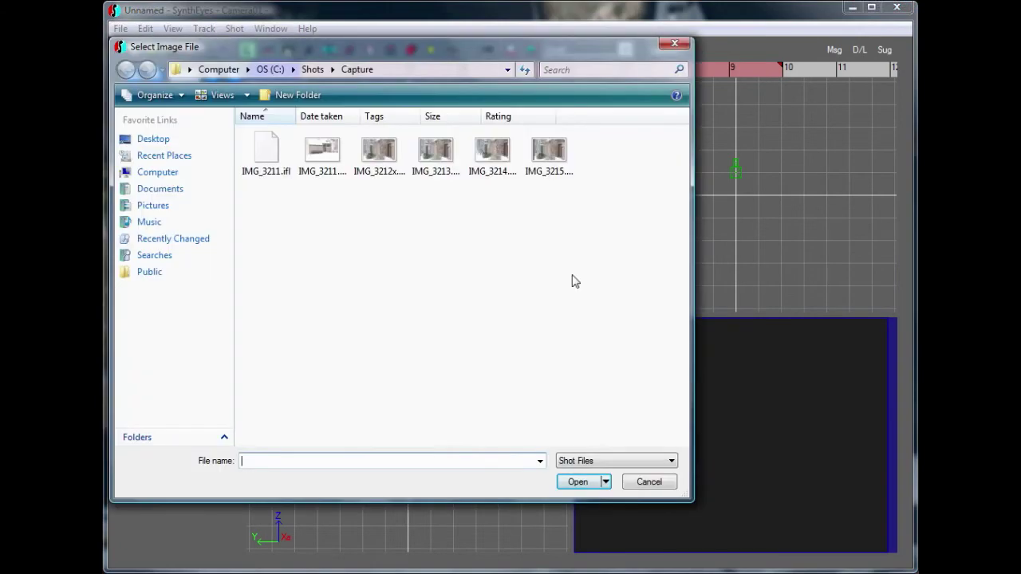
left_click(322, 158)
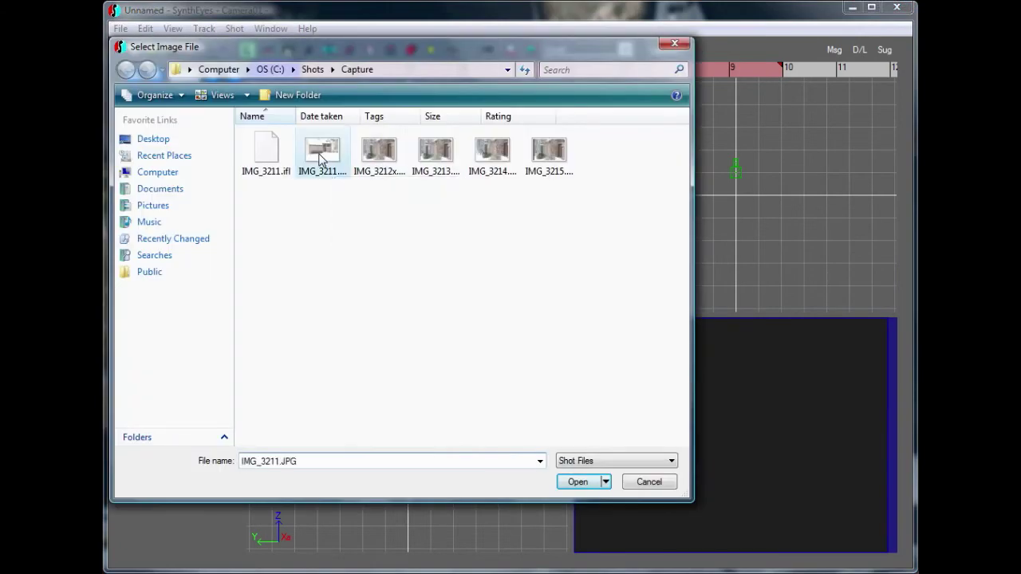
left_click(576, 483)
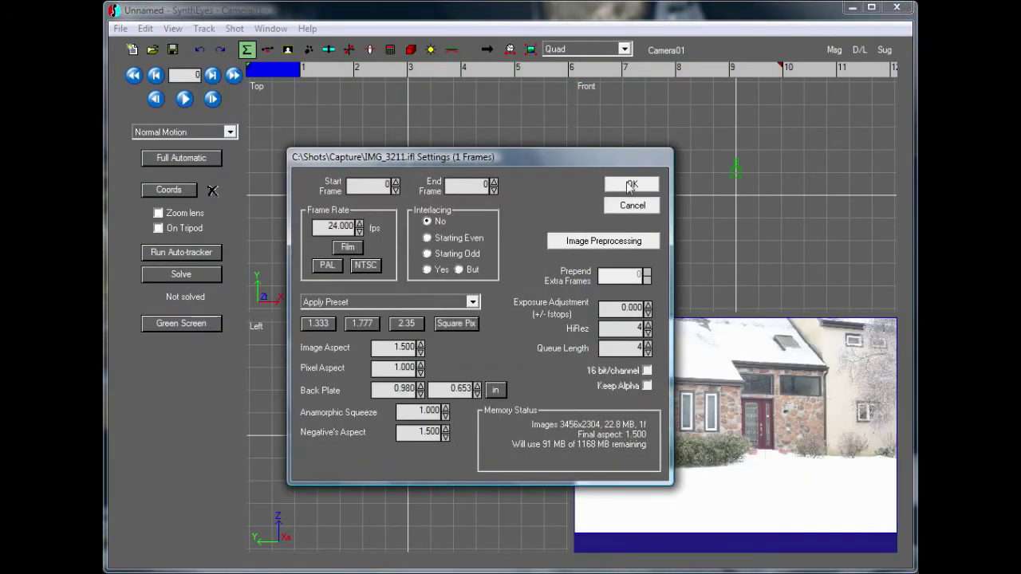
- Accept the 24 fps shot settings, switch to the Lens panel and hide the lens grid
left_click(627, 188)
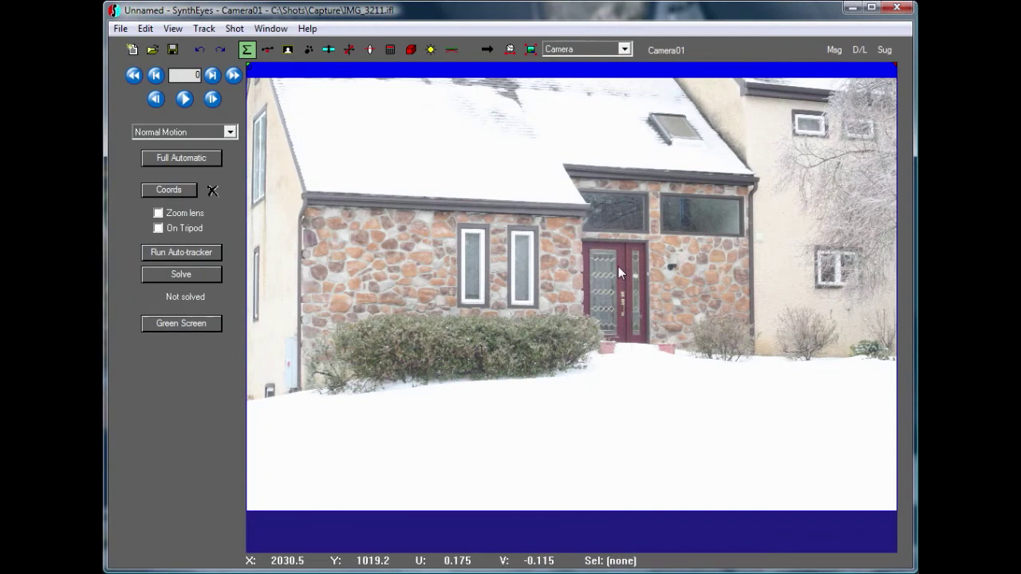
left_click(370, 49)
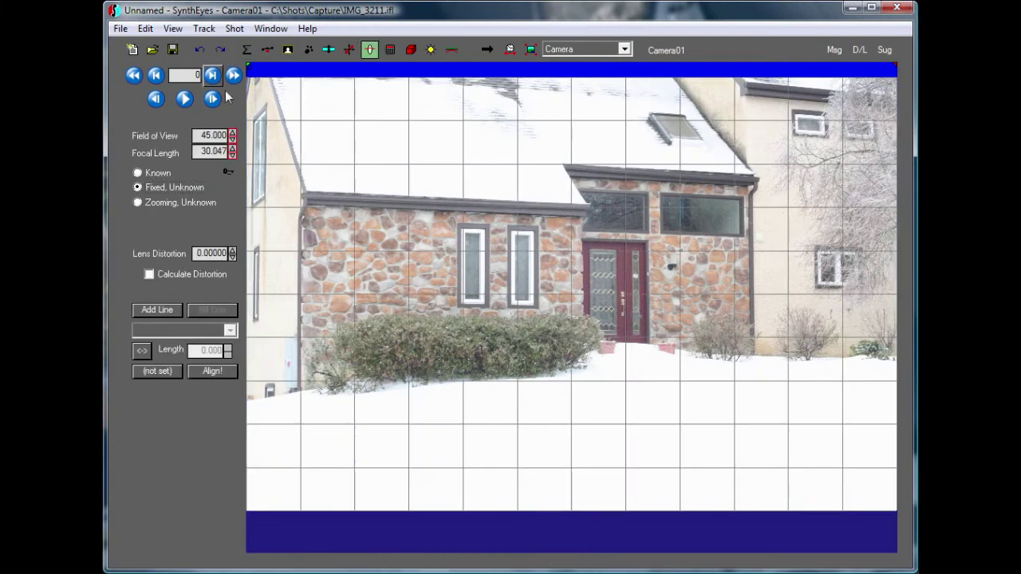
left_click(183, 36)
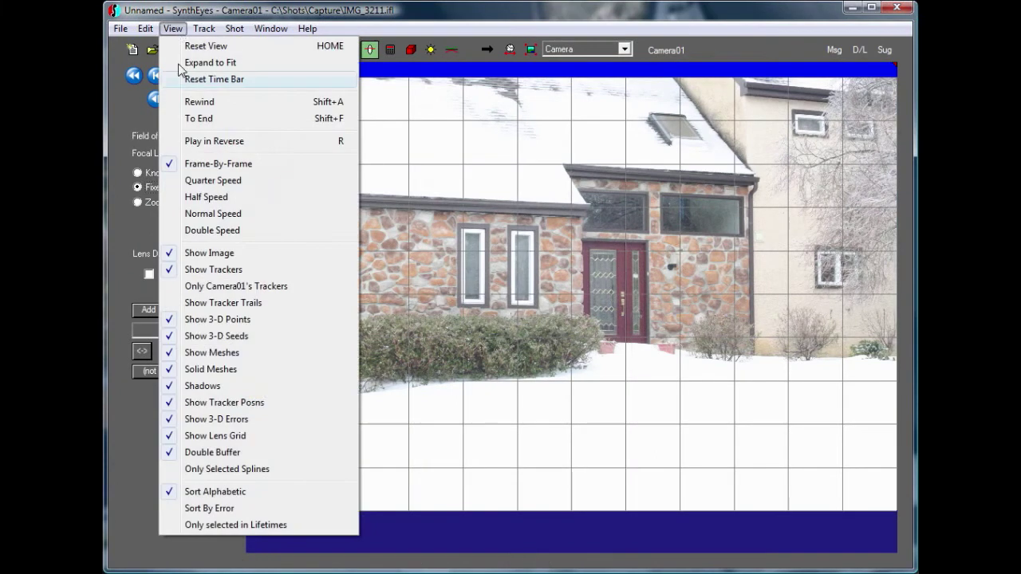
left_click(226, 434)
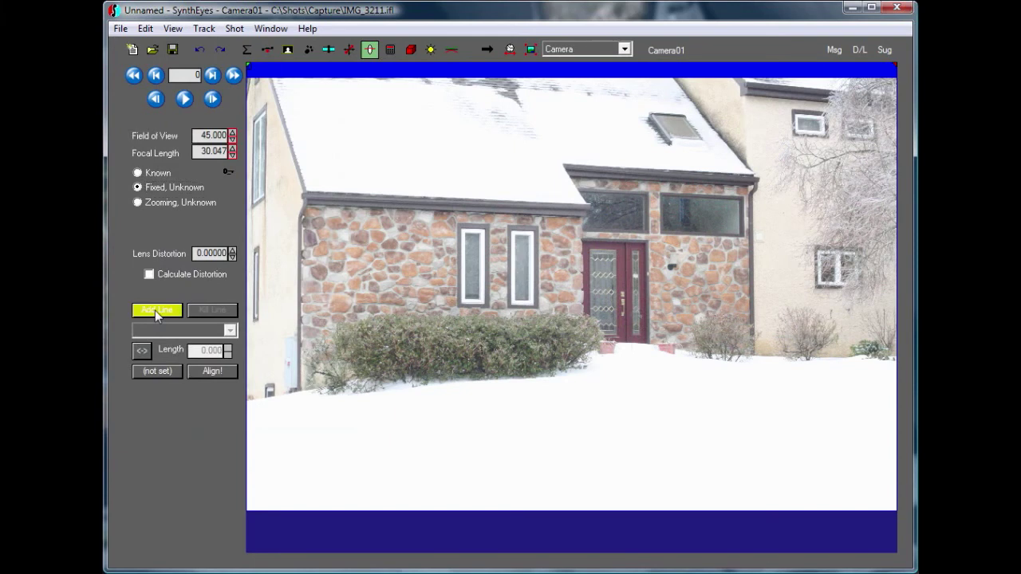
- Draw an alignment line up the door's right edge, parallel to the Z axis
scroll(732, 228, "up", 2)
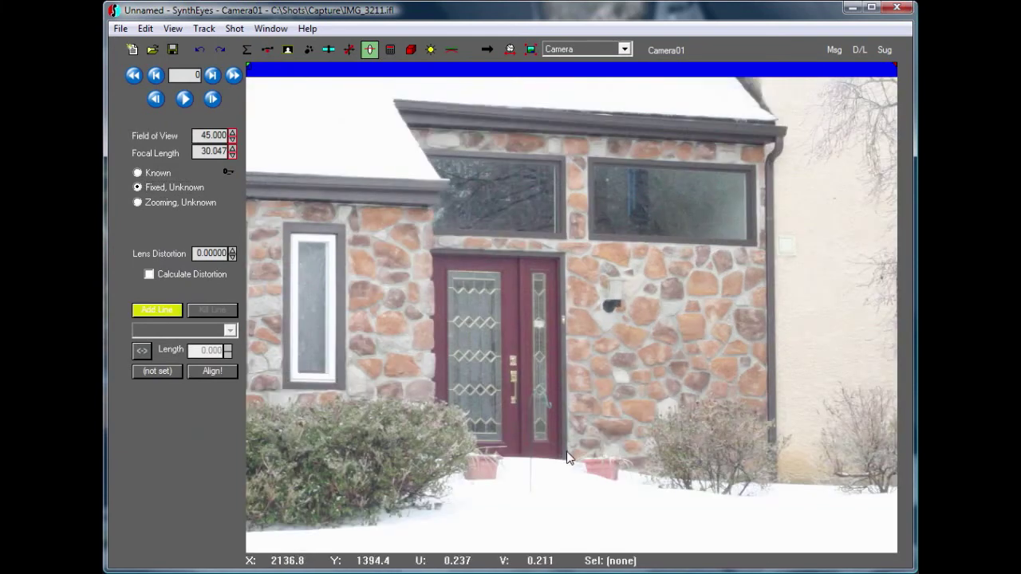
left_click_drag(567, 452, 565, 262)
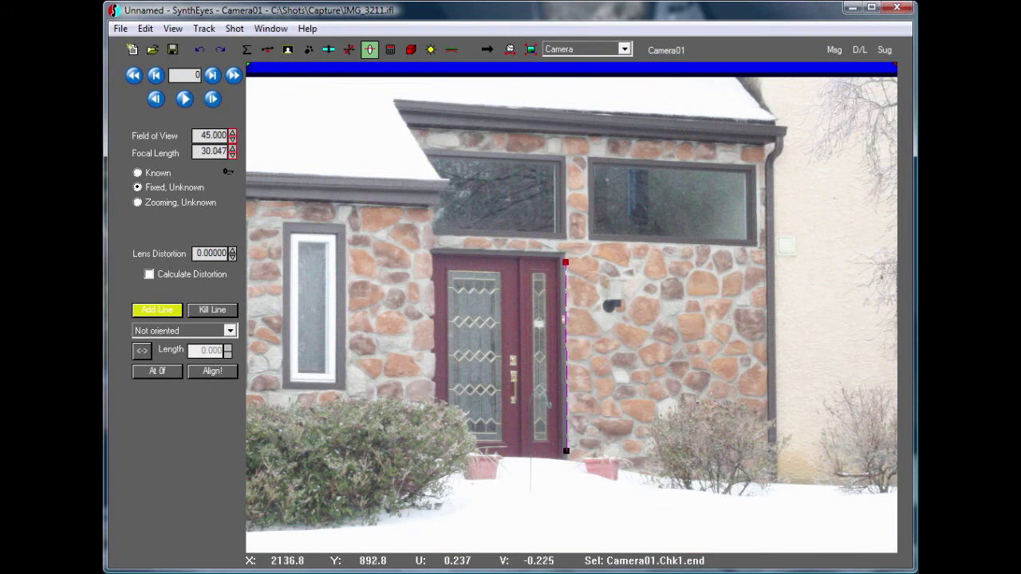
right_click(564, 262)
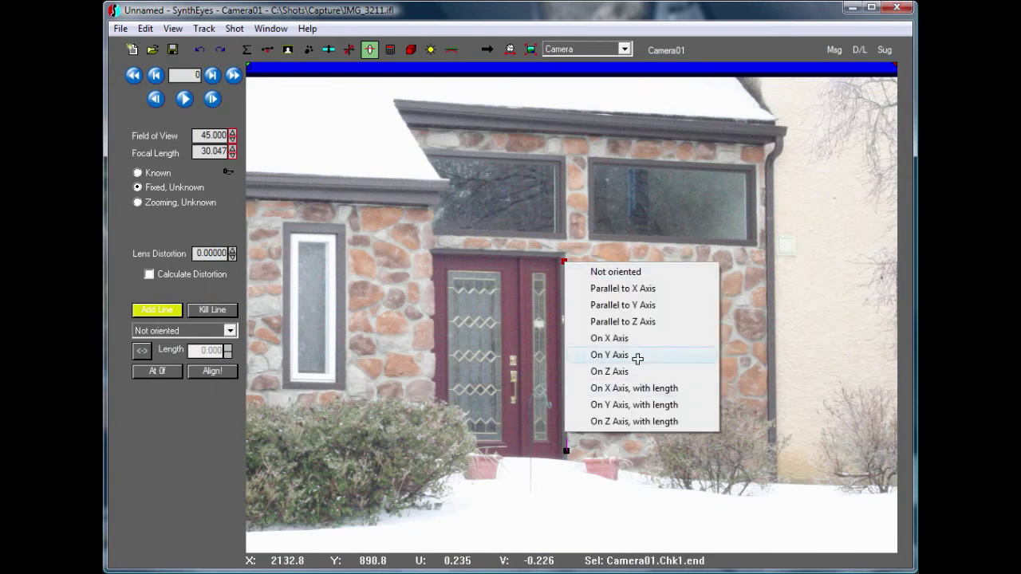
left_click(651, 323)
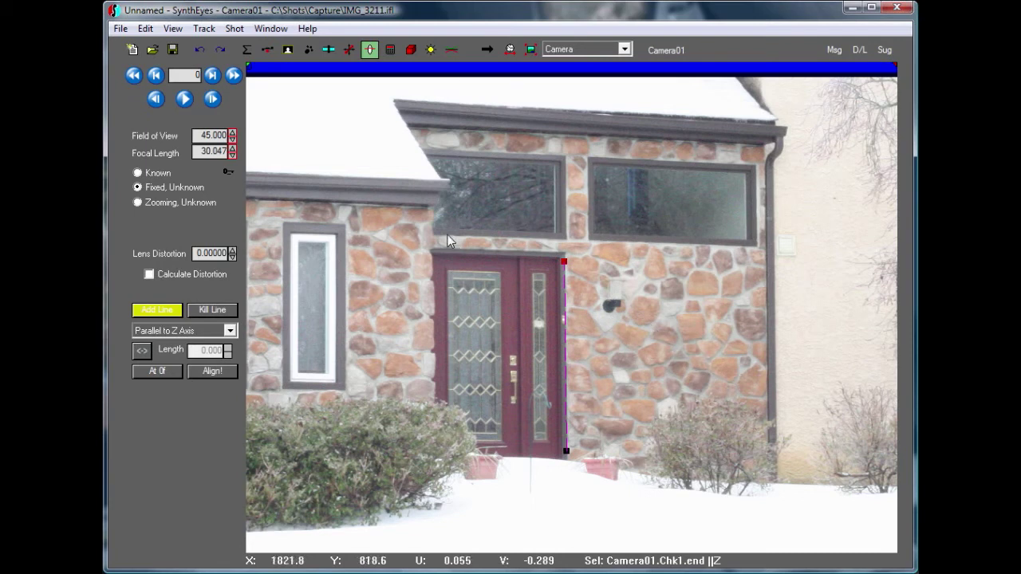
- Draw a line along the upper windows' lower edge and set it on the X axis
left_click_drag(447, 234, 741, 245)
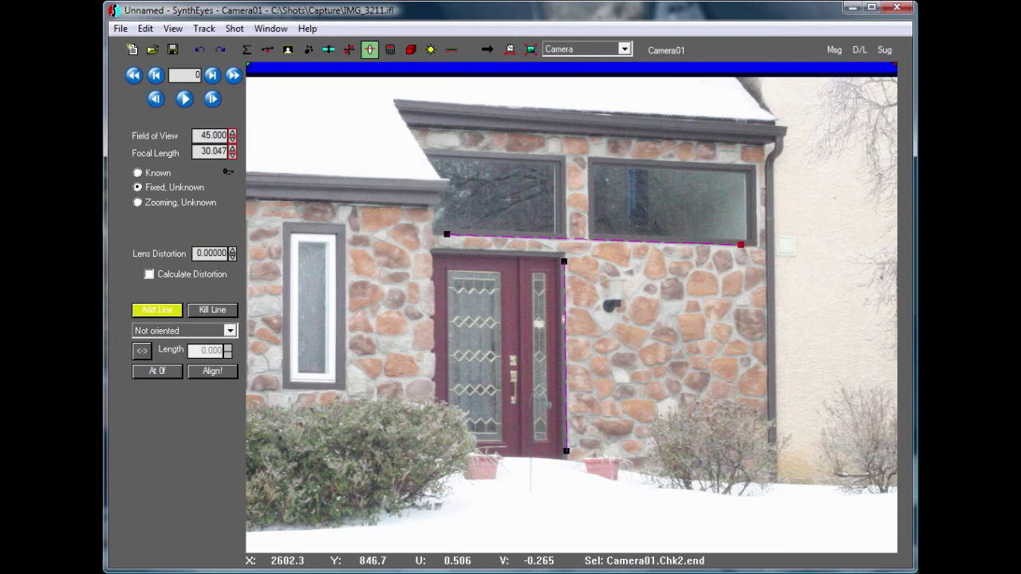
right_click(741, 245)
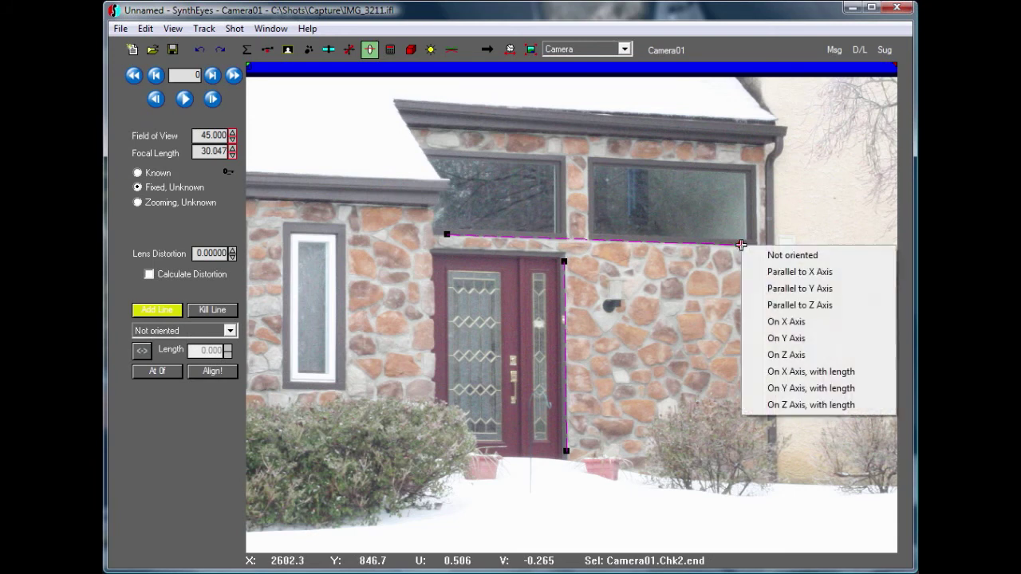
left_click(784, 321)
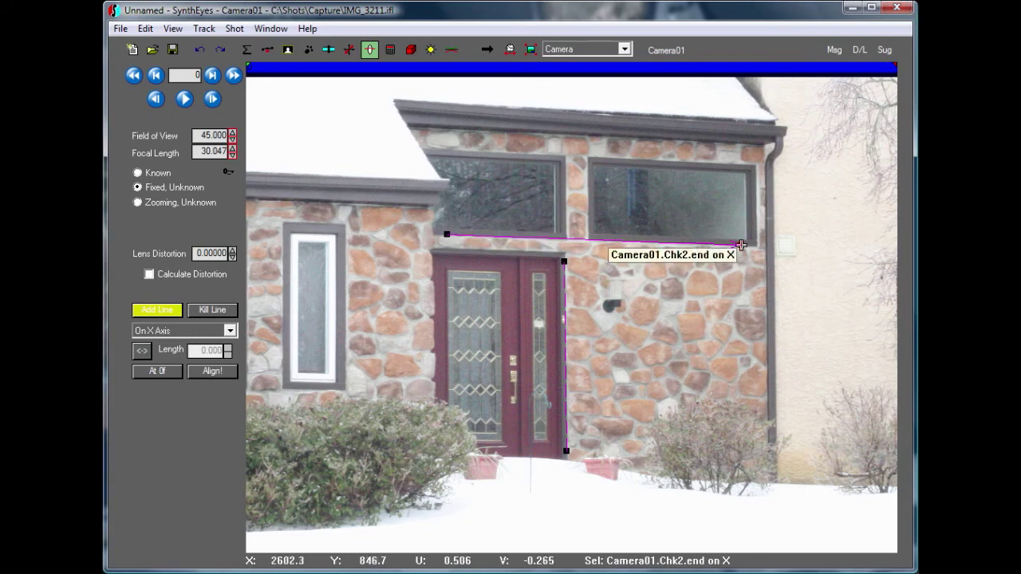
left_click(140, 352)
left_click(141, 352)
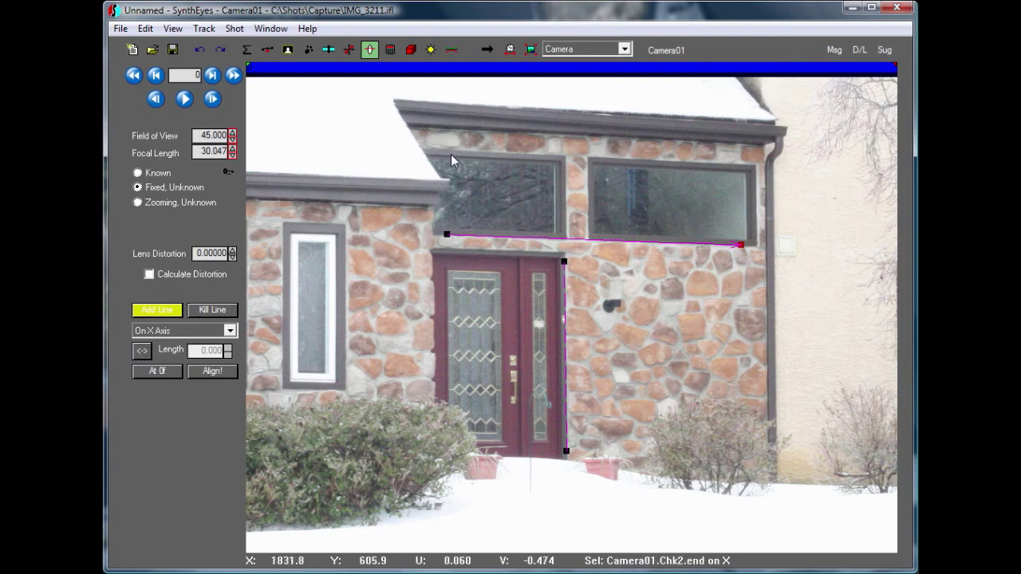
- Draw a line along the upper windows' top edge, parallel to the X axis
left_click_drag(450, 154, 732, 169)
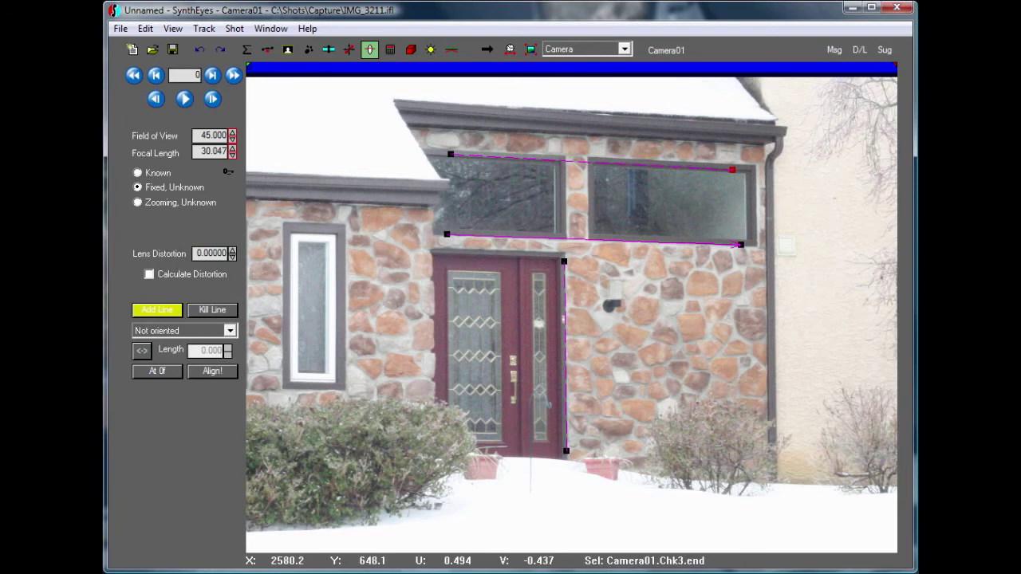
right_click(733, 170)
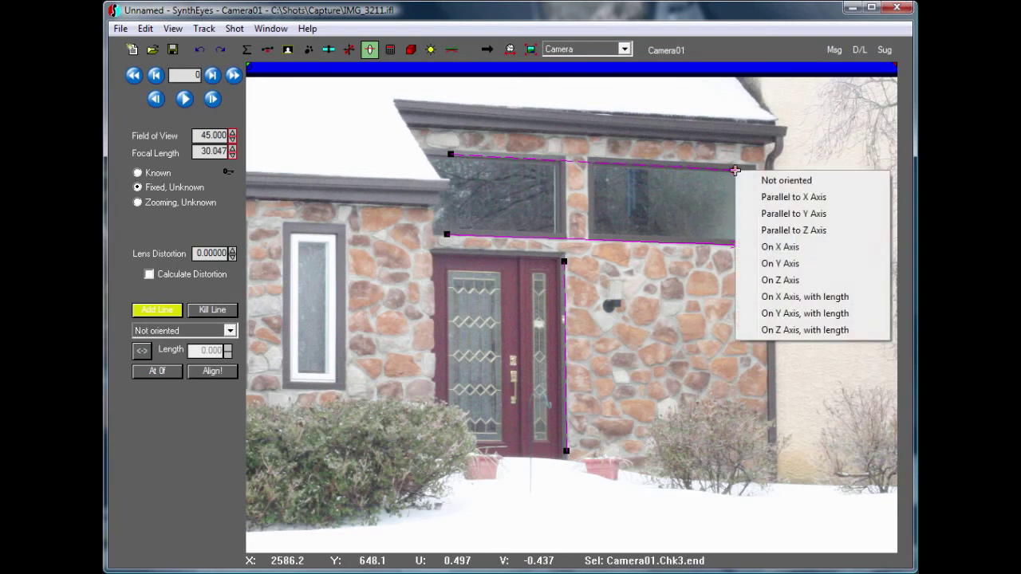
left_click(793, 198)
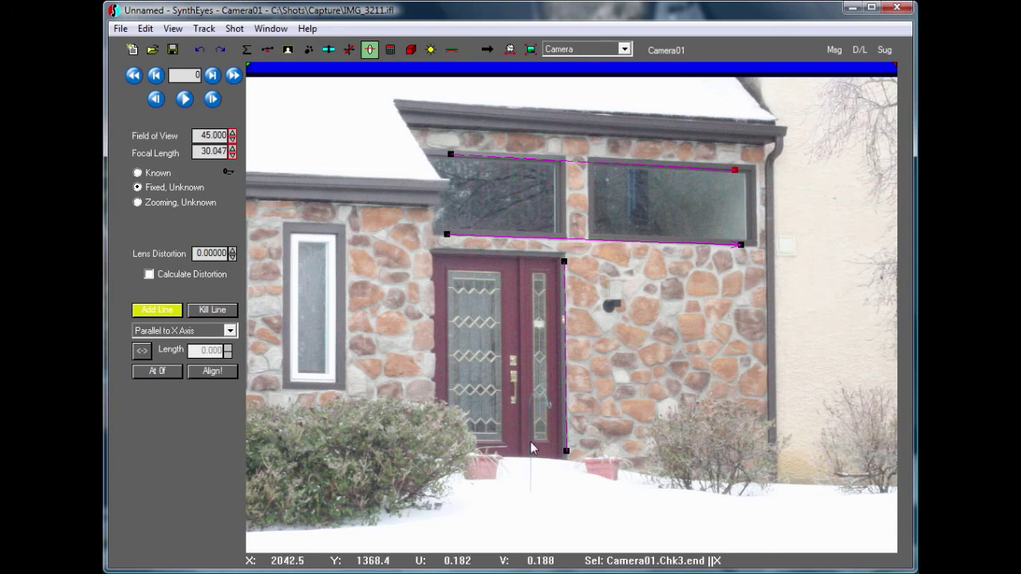
- Draw a line up the door's inner edge, set On Z Axis with length
left_click_drag(531, 442, 530, 272)
right_click(531, 272)
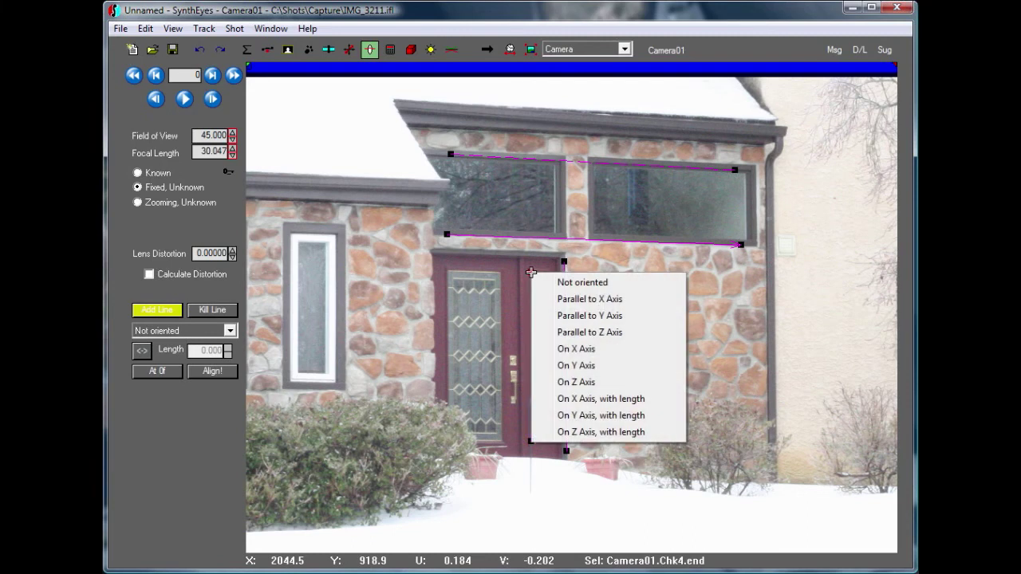
left_click(583, 433)
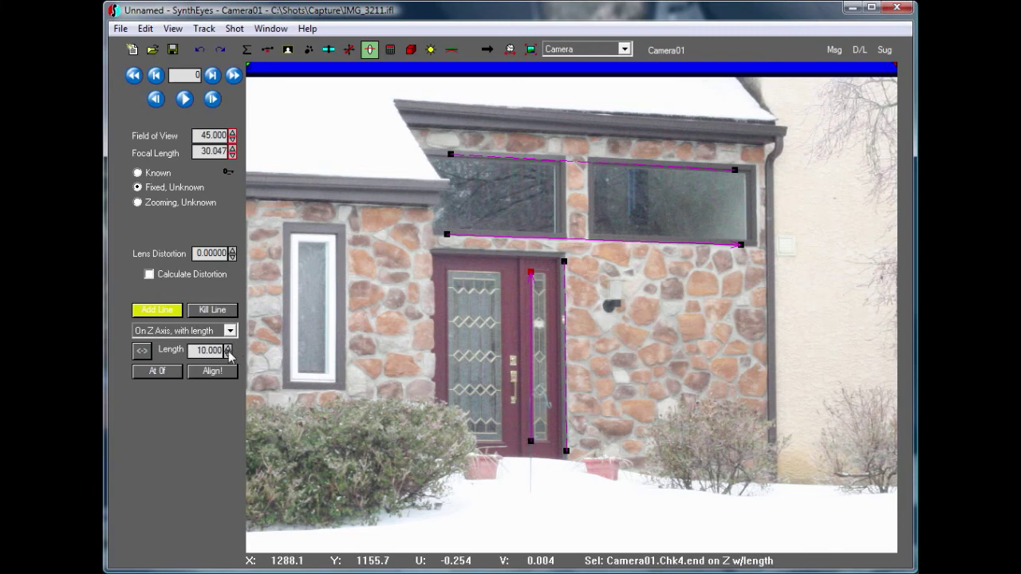
- Set the door line's length to 6.000 and fit the whole photo in view
left_click_drag(228, 350, 229, 357)
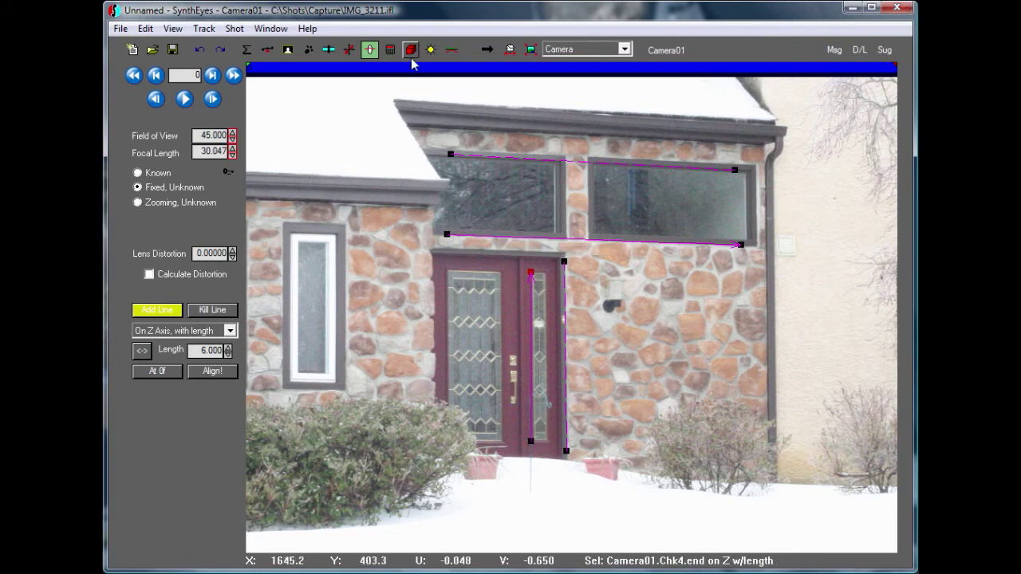
left_click(530, 50)
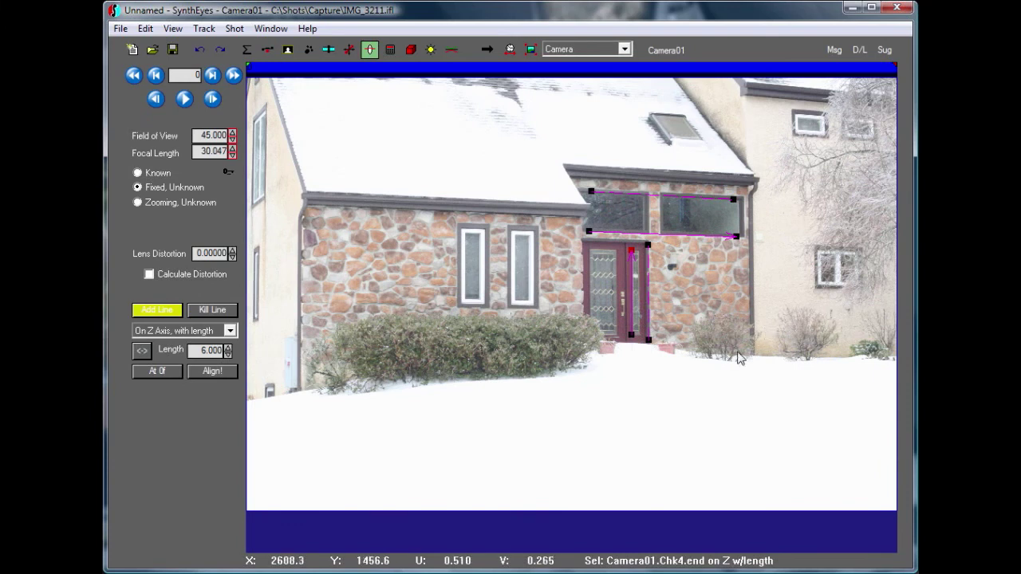
- Draw a line up the house's right wall corner, parallel to the Z axis
scroll(751, 340, "up", 3)
middle_click_drag(780, 305, 747, 388)
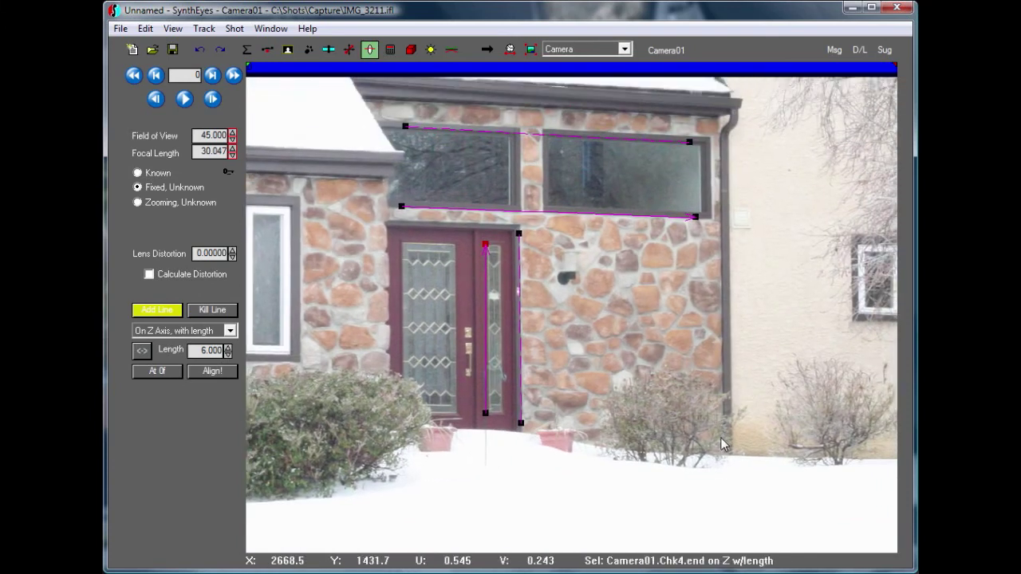
left_click_drag(721, 438, 718, 129)
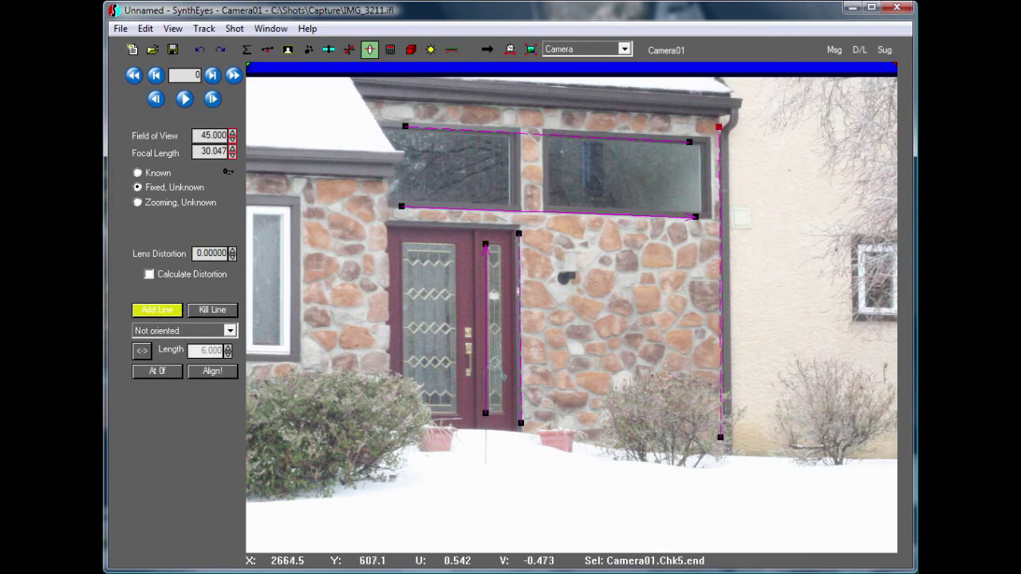
right_click(719, 127)
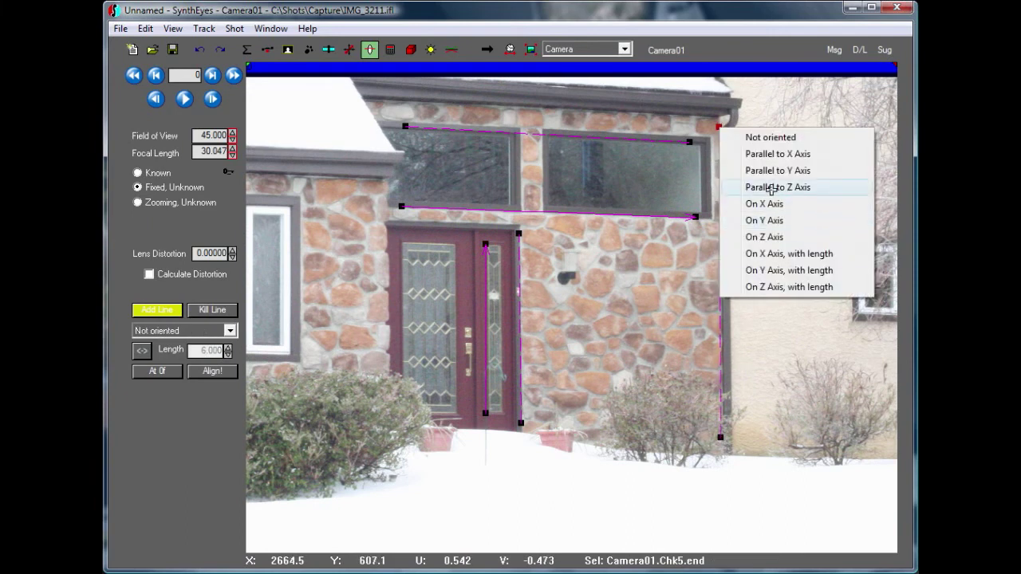
left_click(771, 187)
- Nudge the corner line's bottom endpoint onto the edge, then bring the left wall into view
scroll(731, 456, "up", 3)
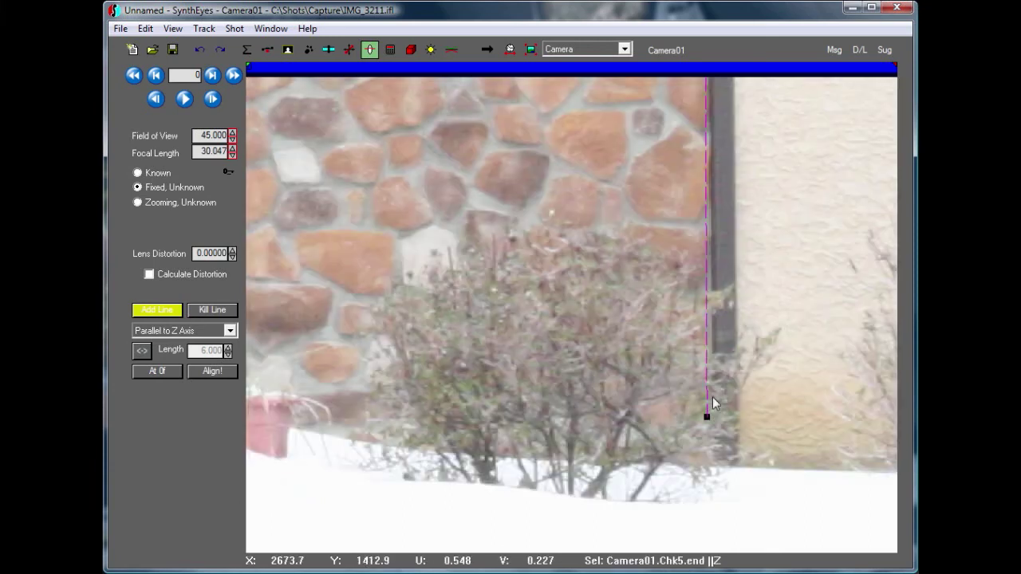
left_click(718, 416)
left_click_drag(718, 417, 712, 417)
scroll(718, 230, "down", 3)
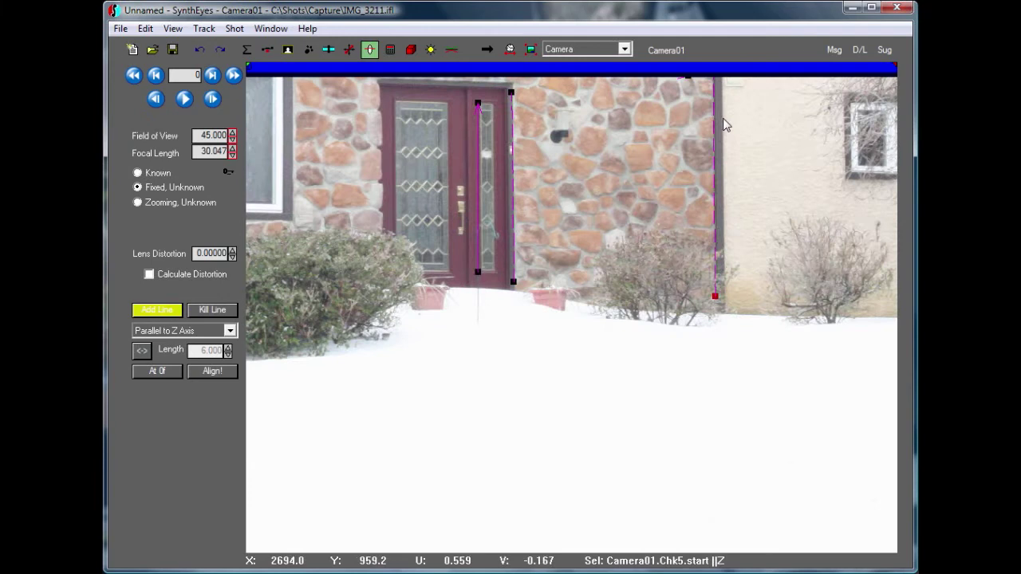
middle_click_drag(722, 119, 715, 309)
scroll(701, 176, "up", 3)
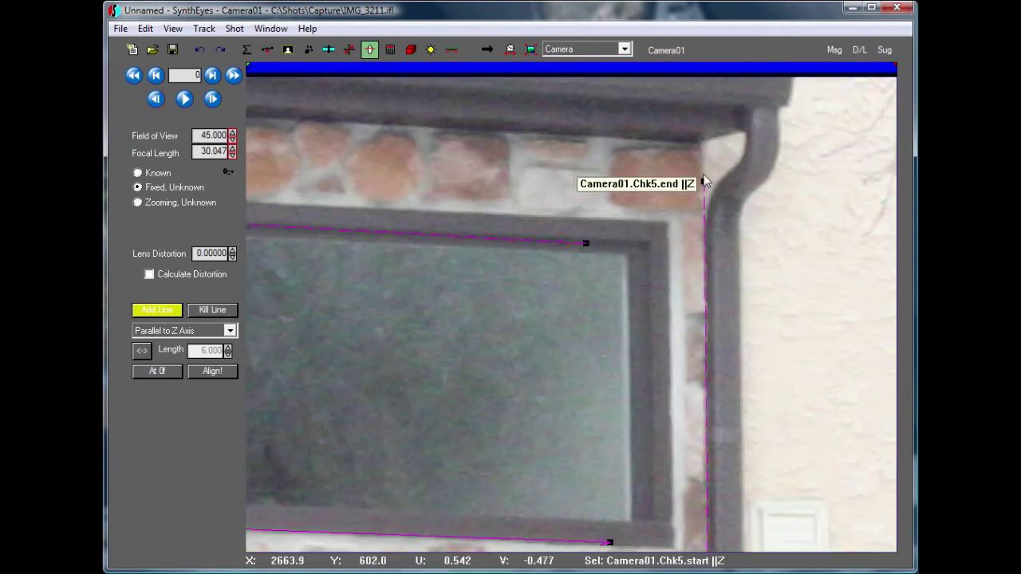
scroll(702, 183, "down", 5)
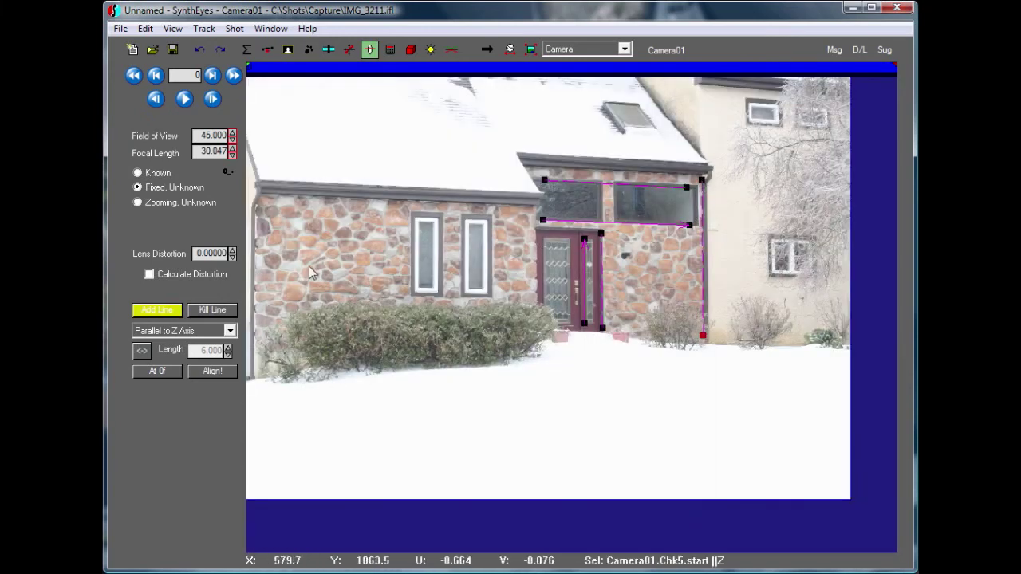
middle_click_drag(309, 265, 460, 281)
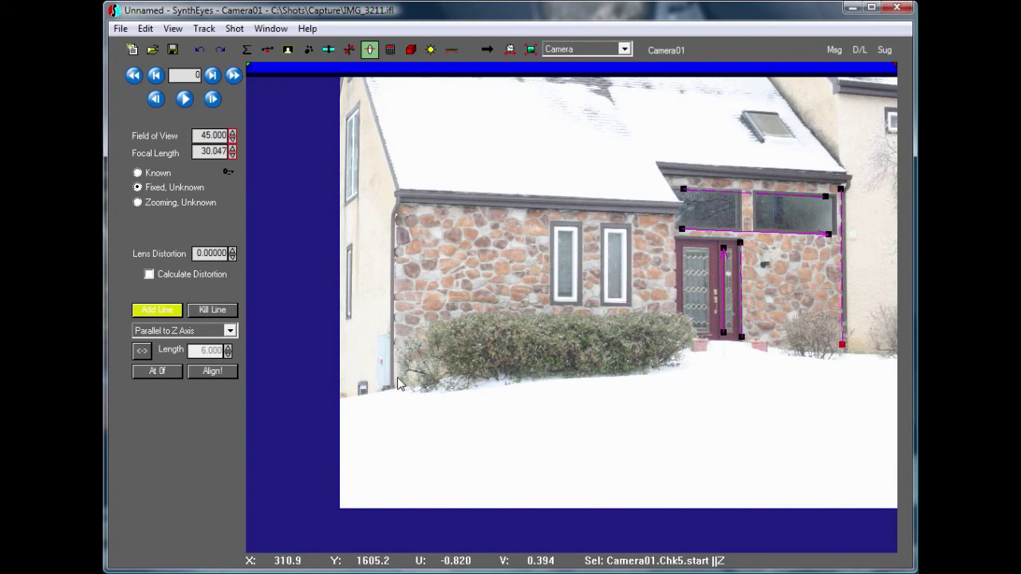
- Draw a Z-parallel line up the house's left corner, inspect it, then fit the photo
left_click_drag(397, 376, 397, 221)
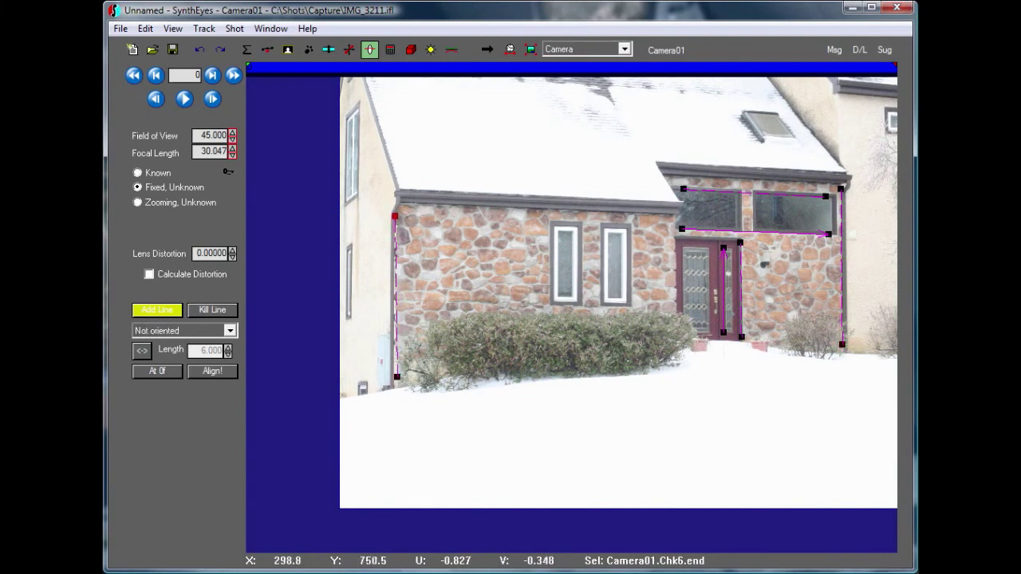
right_click(396, 218)
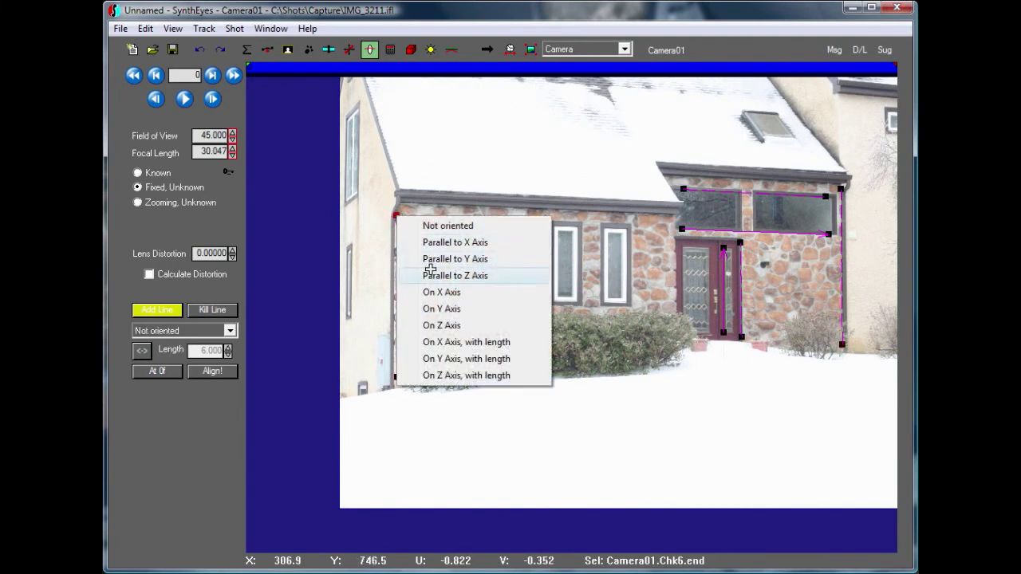
left_click(407, 275)
scroll(401, 303, "down", 1)
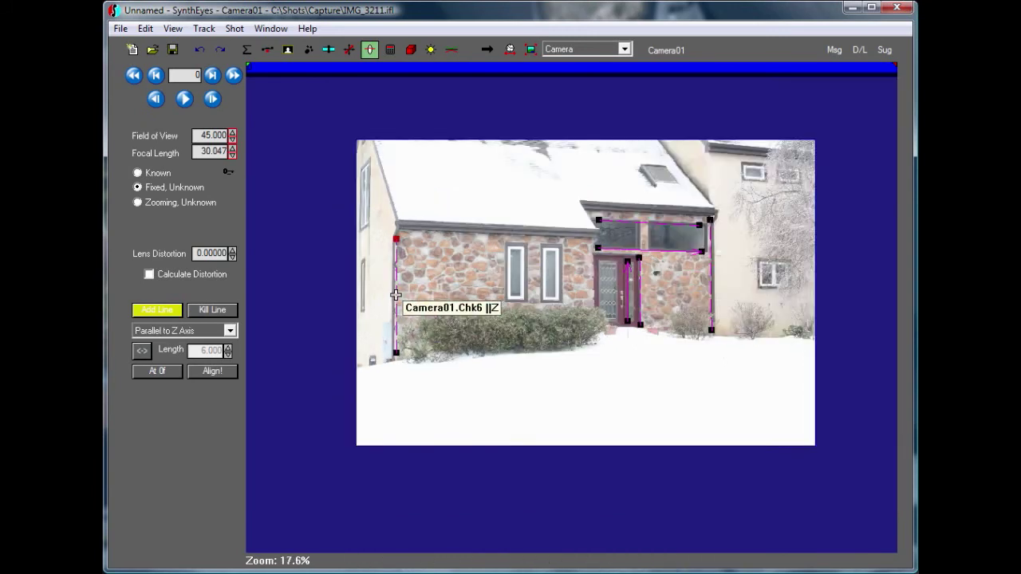
scroll(398, 299, "up", 4)
scroll(397, 291, "down", 3)
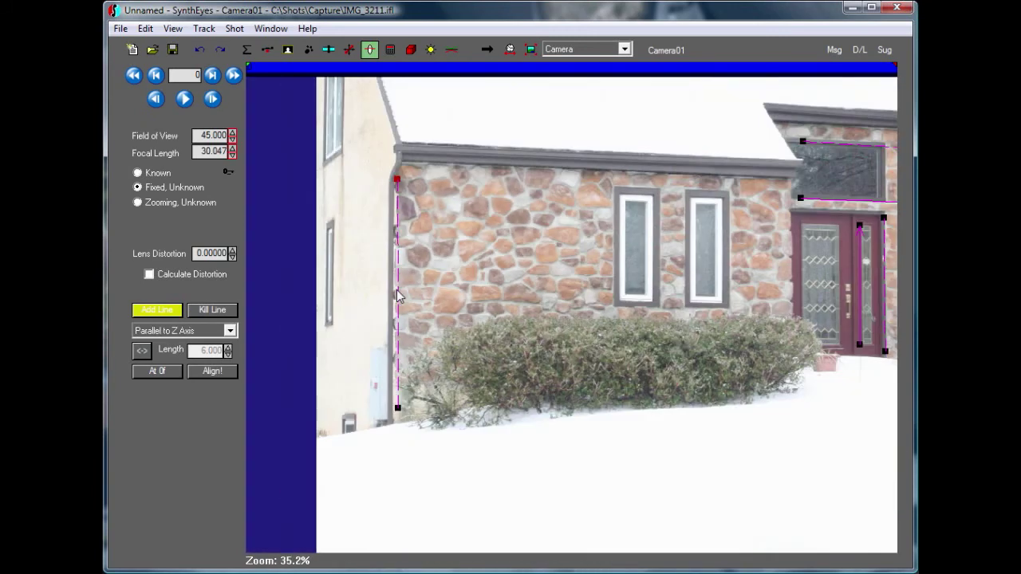
scroll(396, 289, "up", 1)
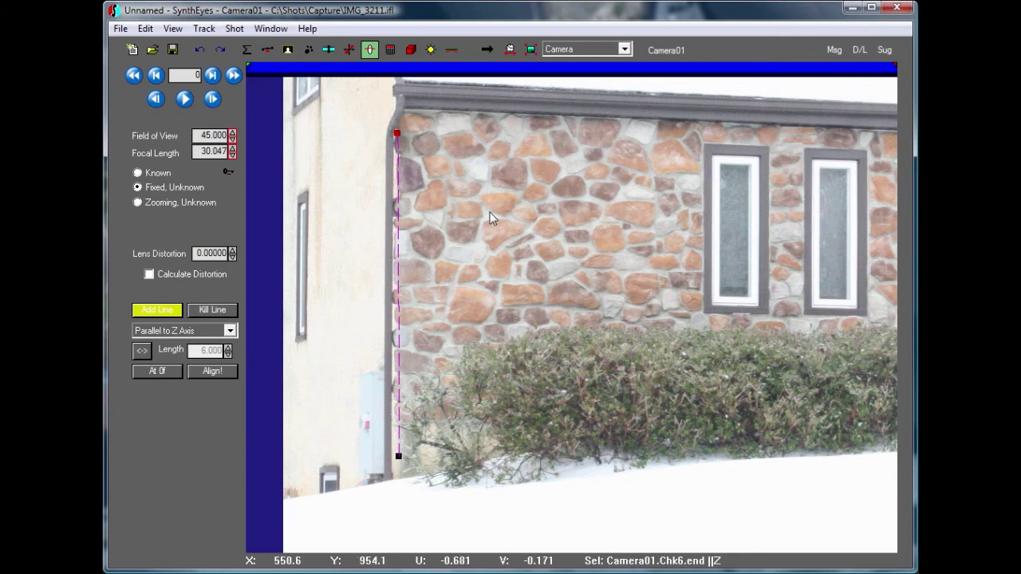
middle_click_drag(551, 221, 485, 284)
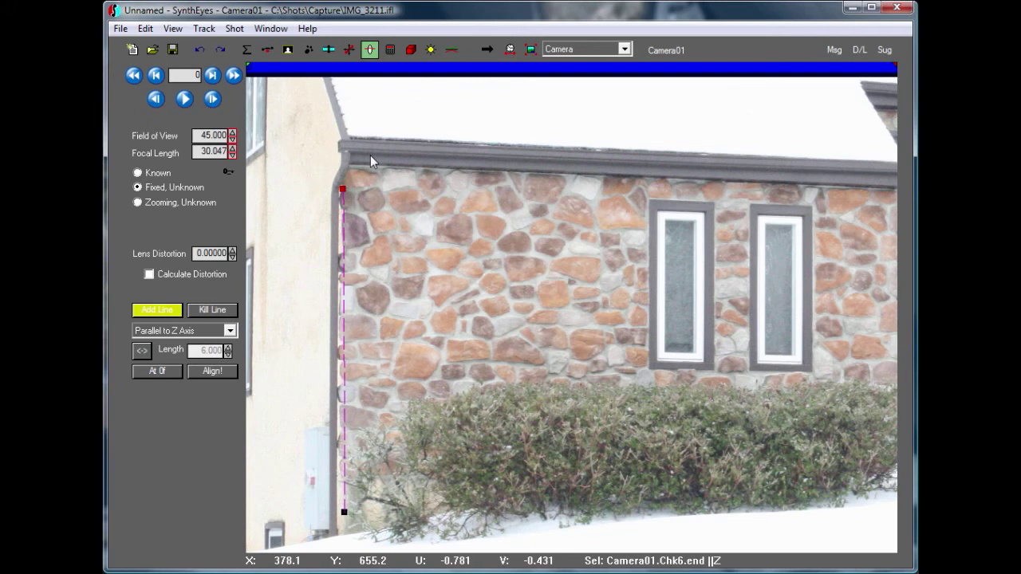
left_click(530, 49)
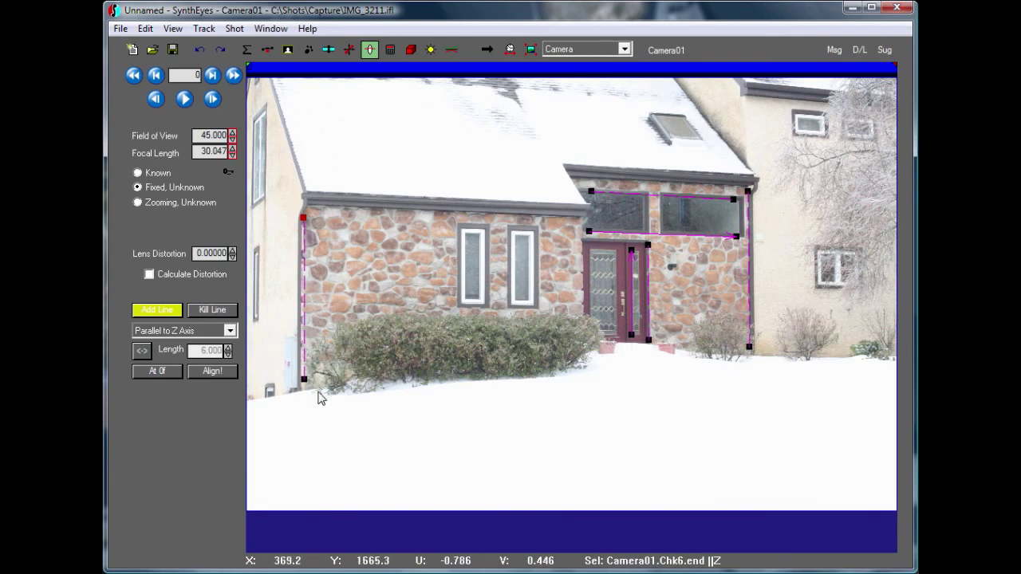
- Solve the alignment (FOV 39.813) and switch to Quad layout with the camera in Top view
left_click(211, 372)
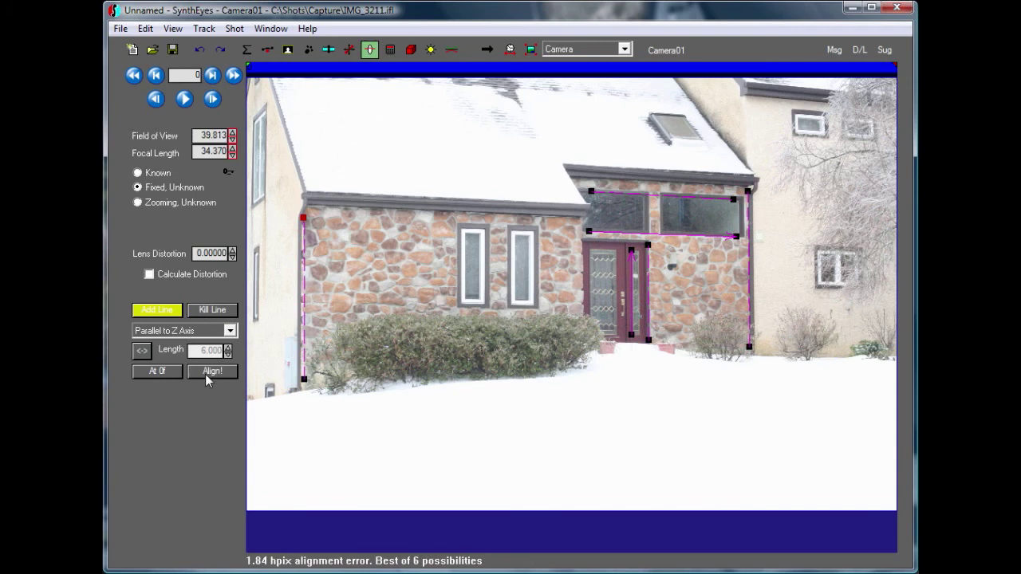
left_click(562, 50)
left_click(560, 73)
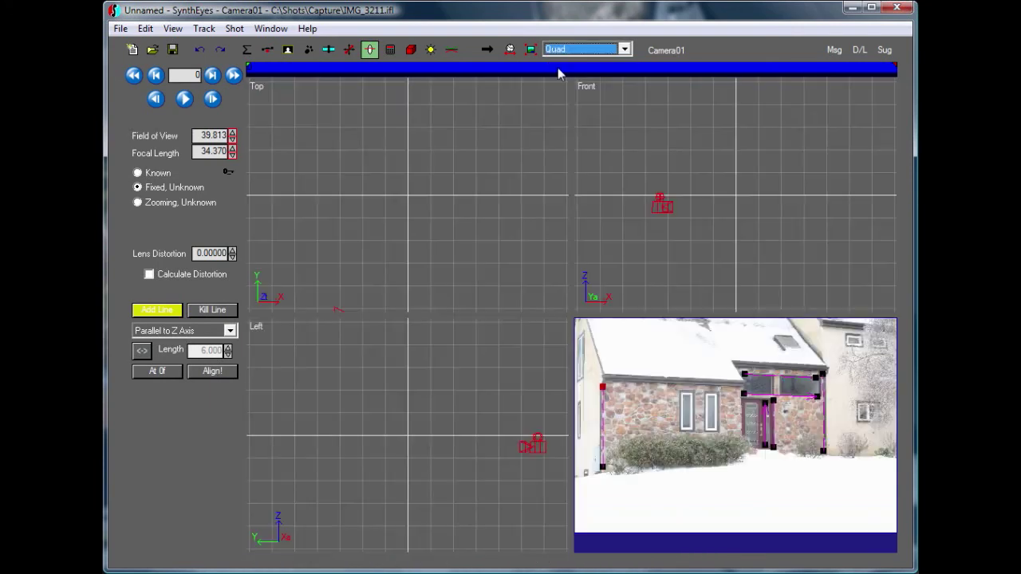
scroll(420, 235, "down", 2)
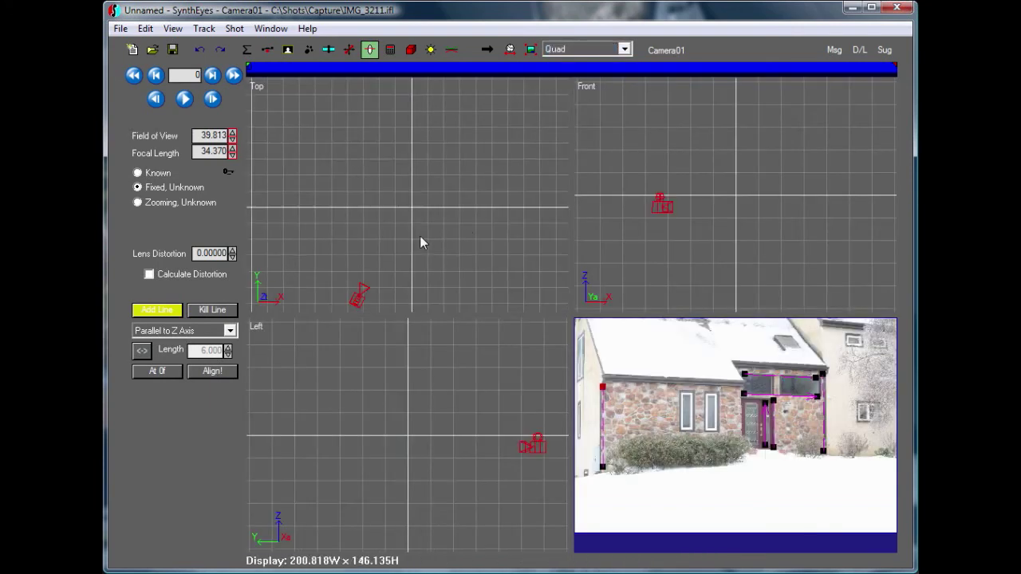
middle_click_drag(423, 230, 440, 141)
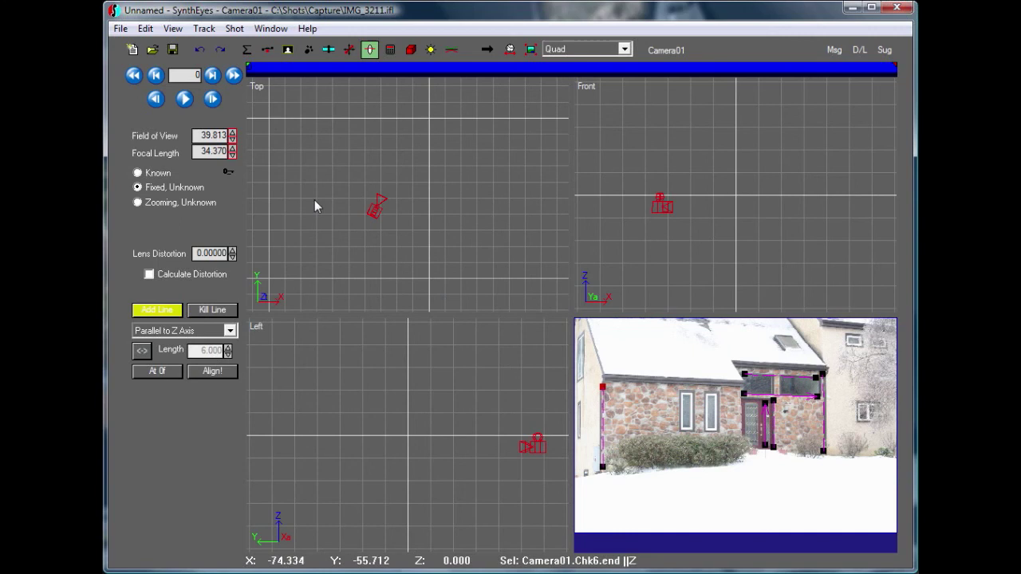
- Create a box from the origin in the Front view
left_click(410, 50)
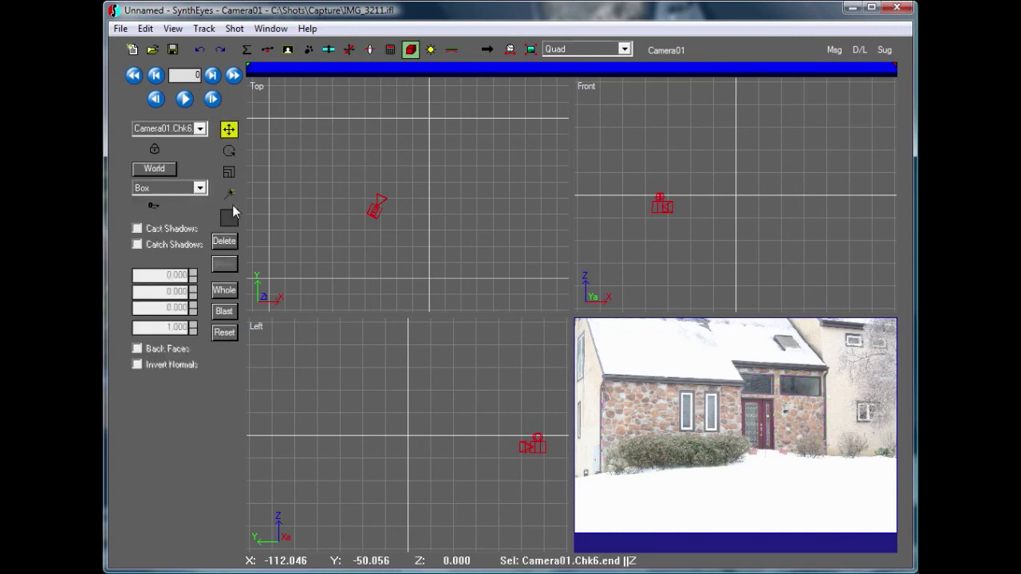
left_click(229, 195)
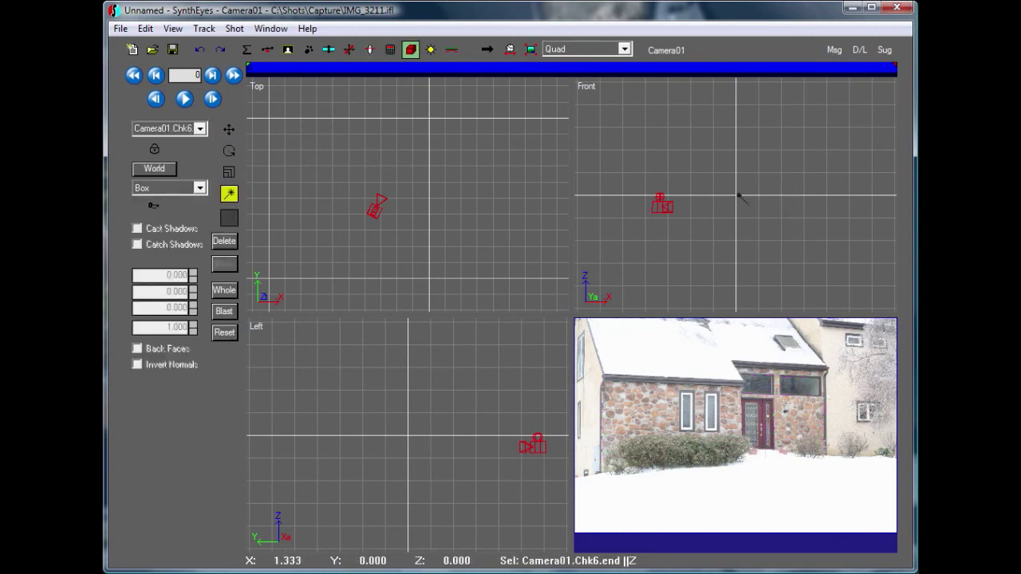
left_click_drag(738, 196, 756, 183)
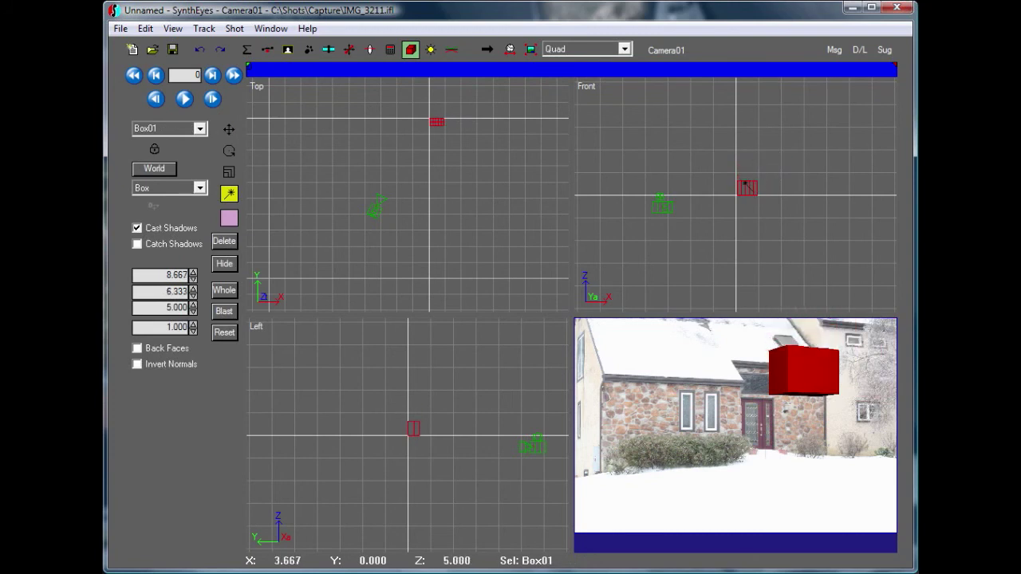
- Move Box01 slightly to the left
scroll(713, 182, "up", 8)
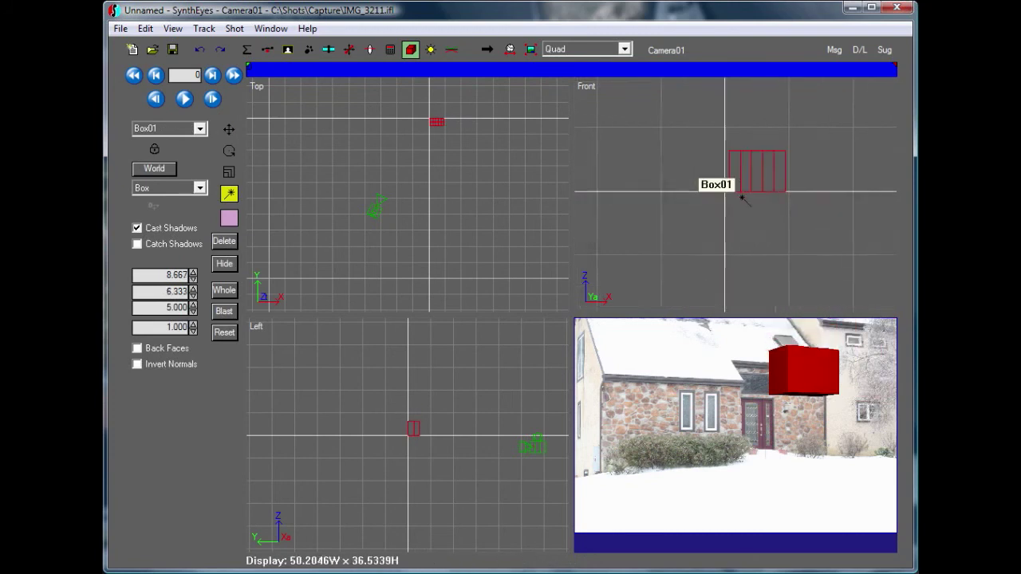
left_click(230, 130)
left_click_drag(707, 166, 696, 168)
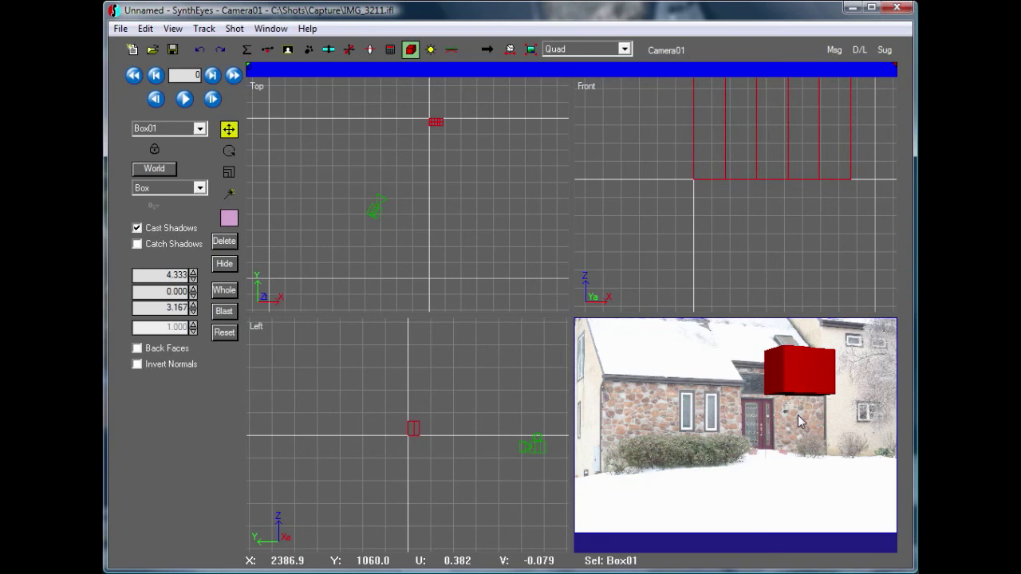
scroll(778, 410, "up", 5)
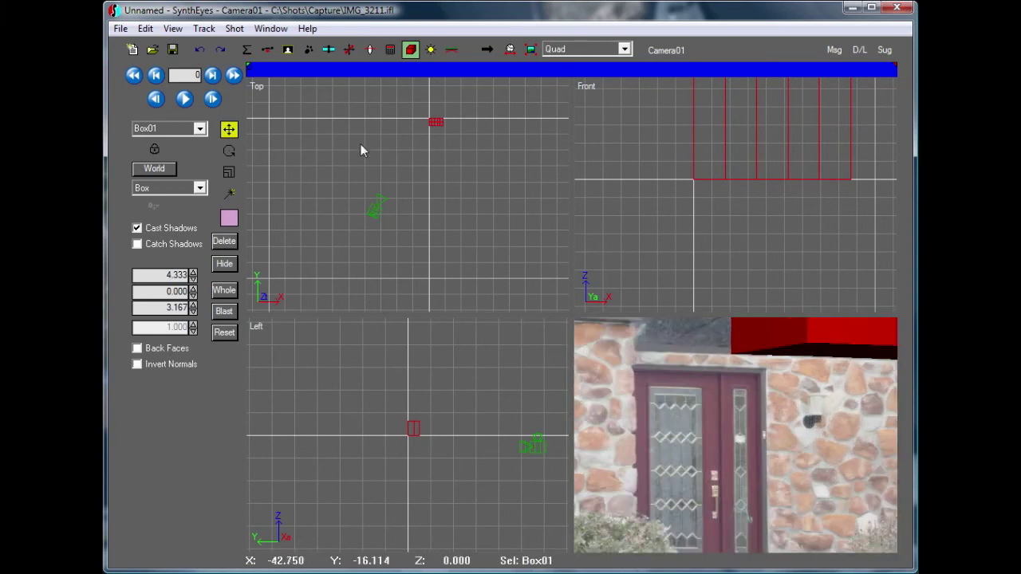
left_click(370, 49)
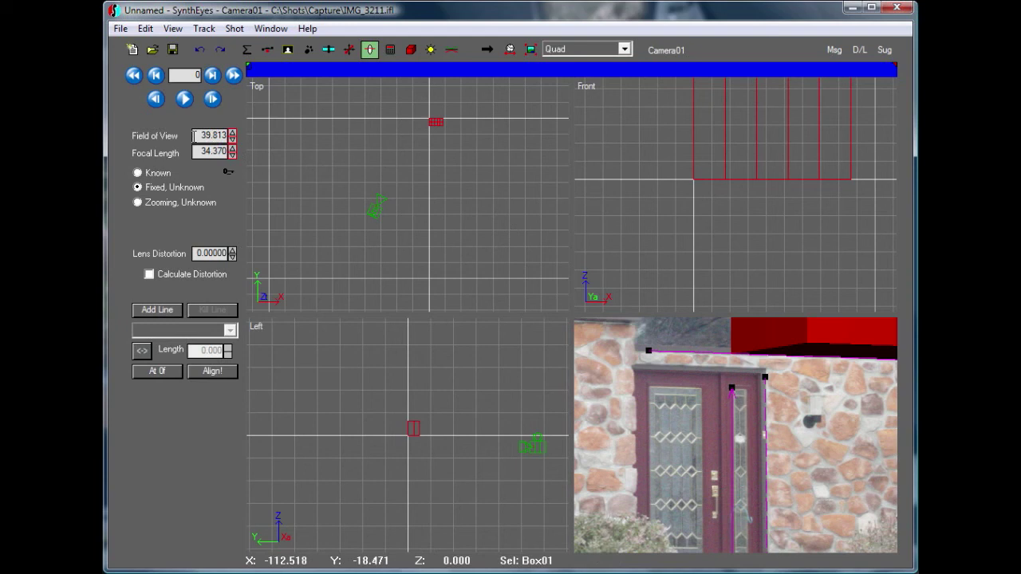
- Fit the full house shot in the camera view and rerun the alignment
left_click(532, 50)
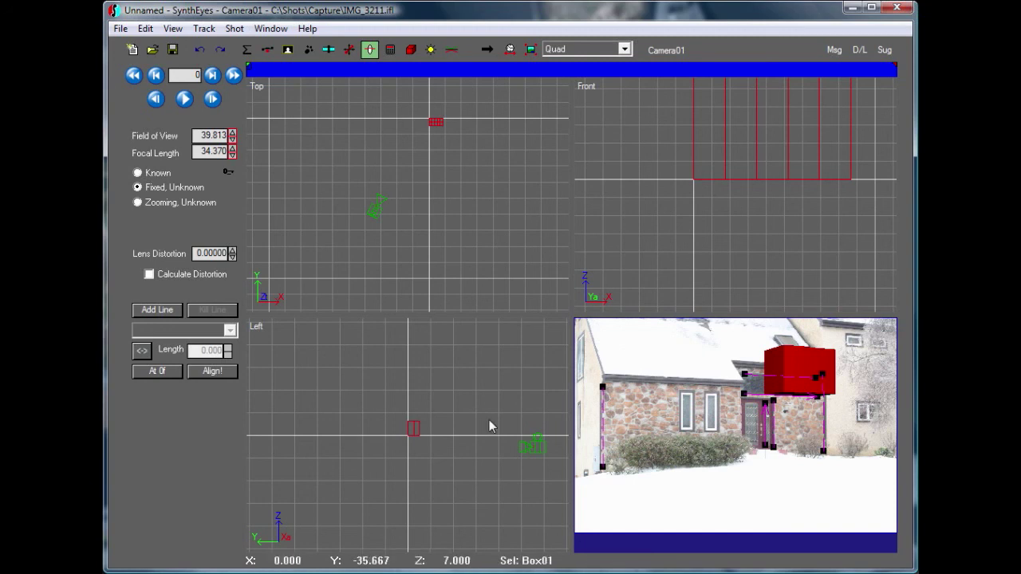
left_click(213, 372)
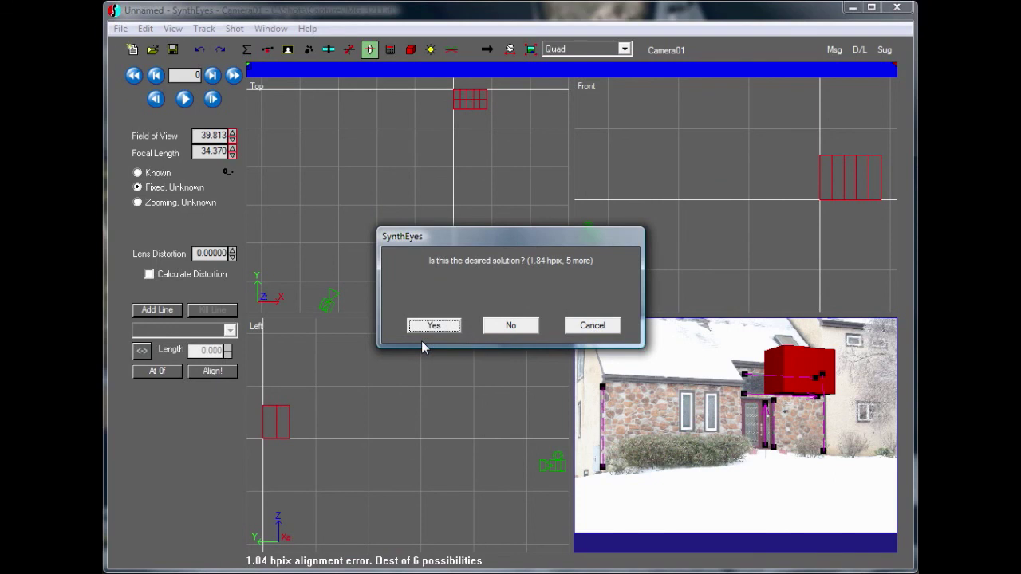
- Preview the worse alternative alignment solutions up to 642.07 hpix, then cancel to keep the 39.813 field-of-view solution
left_click(511, 326)
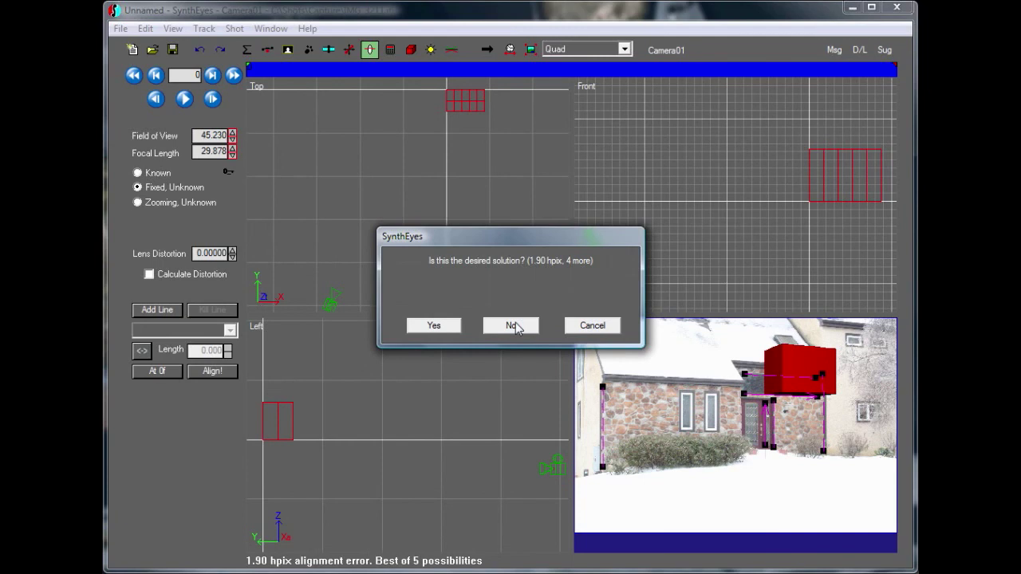
left_click(514, 327)
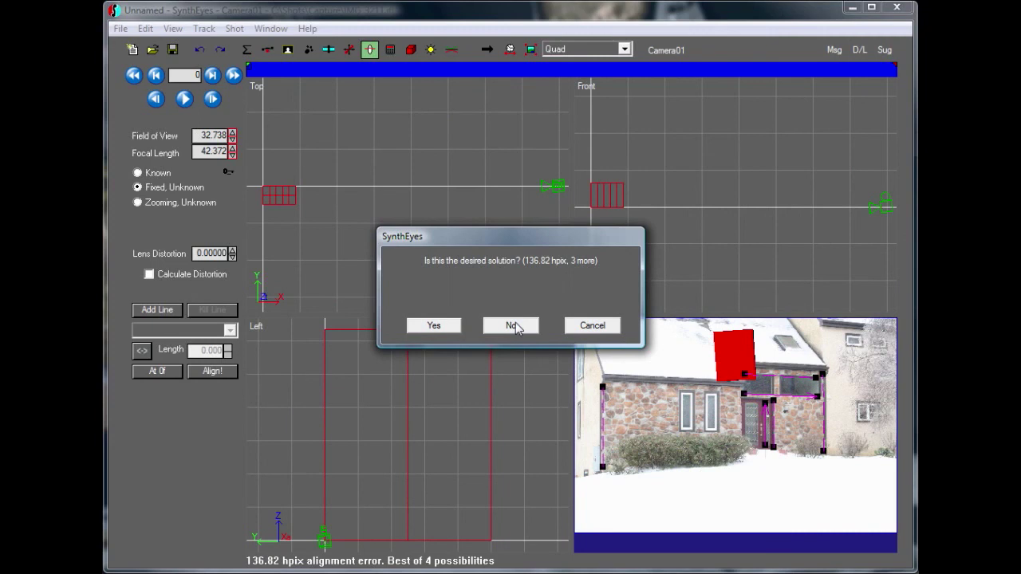
left_click(514, 326)
left_click(515, 326)
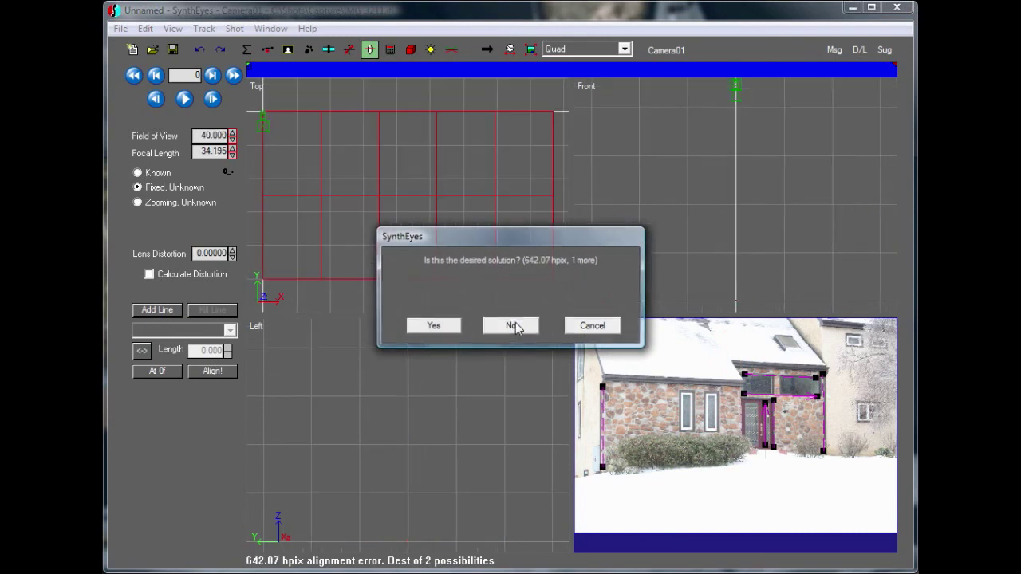
left_click(593, 331)
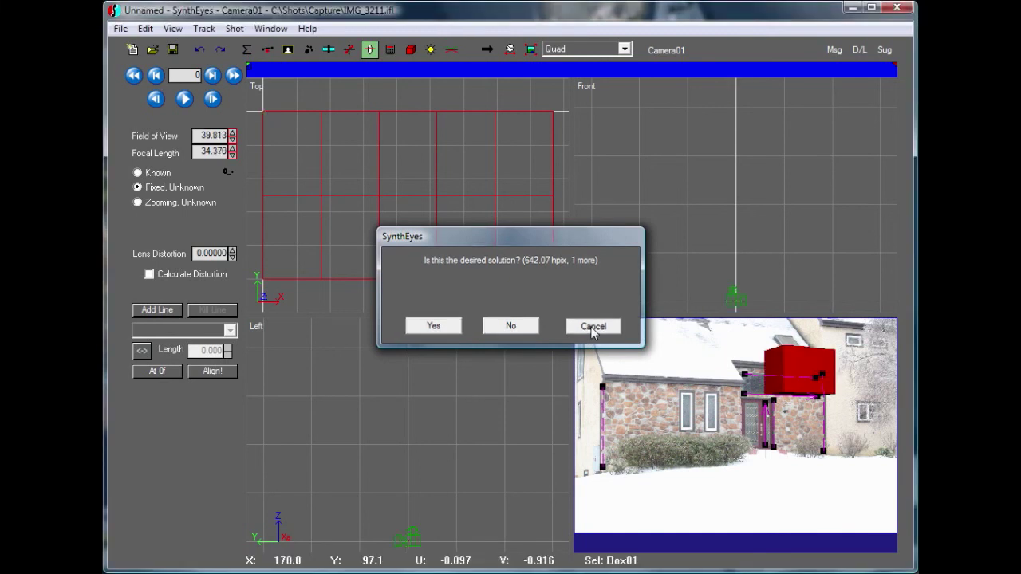